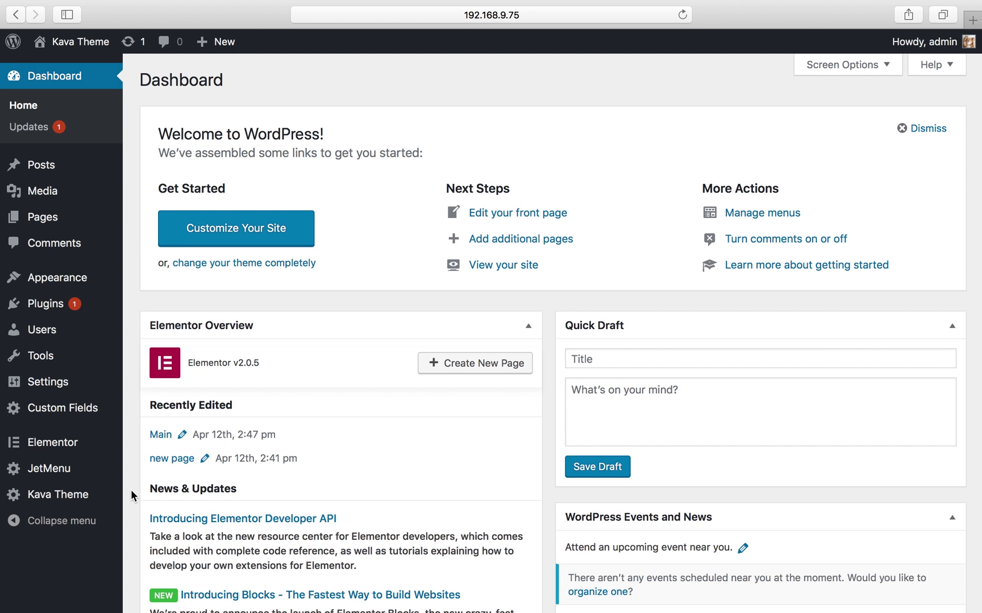
Step: Reveal the Kava Theme flyout in the admin sidebar so My Library appears
mouse_move(96, 498)
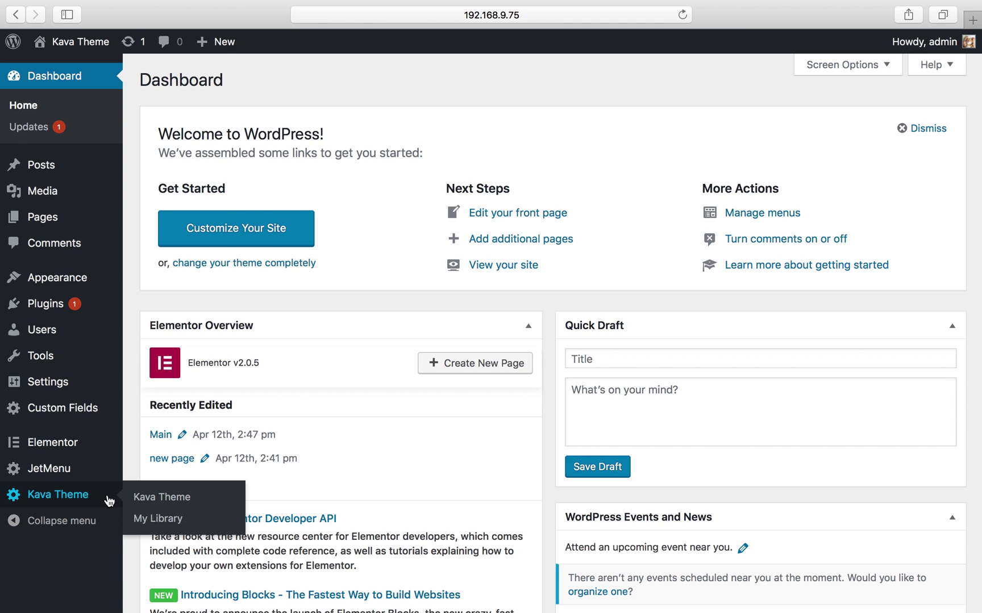
Step: Open Kava Theme's My Library and filter Theme Parts to Header templates
left_click(159, 521)
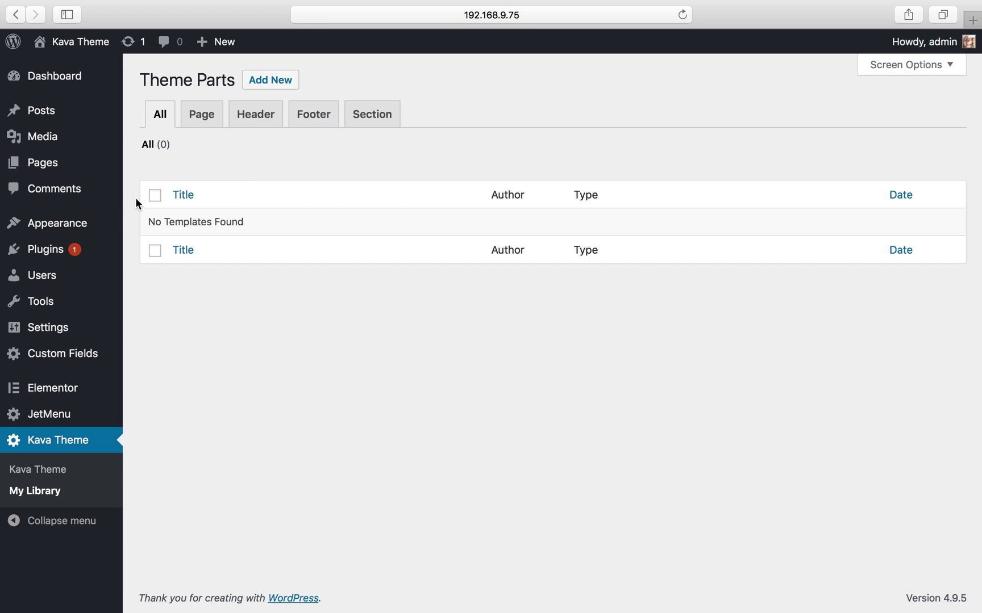
left_click(254, 118)
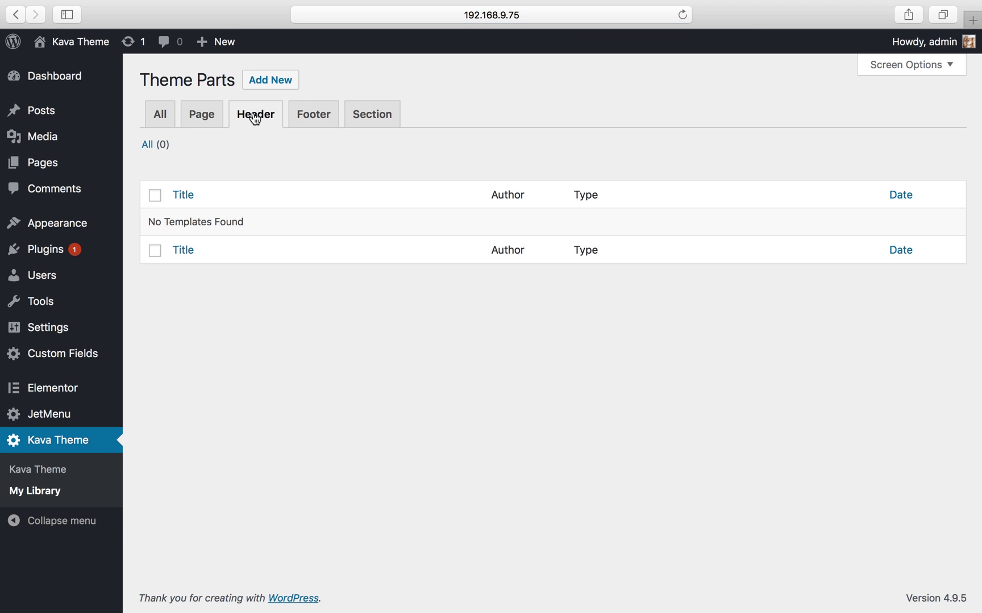
Step: Add a Header-type template titled 'New header' and open it in Elementor
left_click(266, 82)
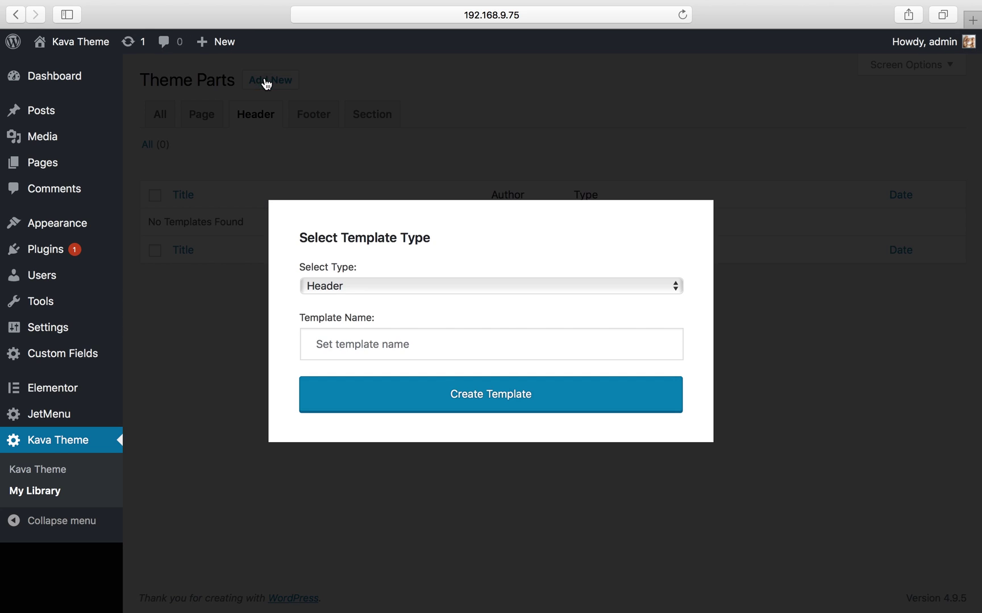
left_click(360, 287)
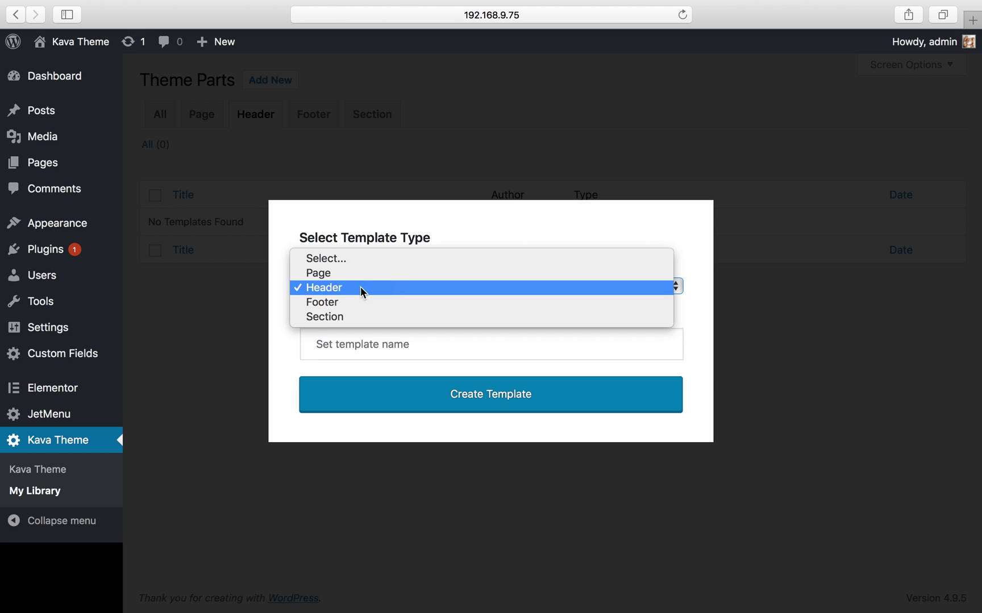
left_click(361, 287)
left_click(358, 343)
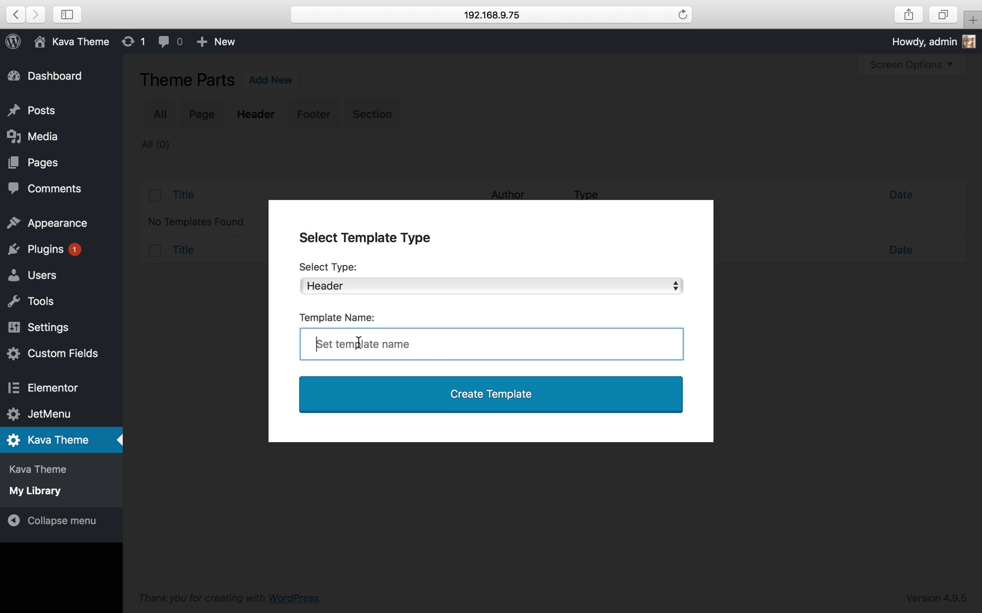
type("New header")
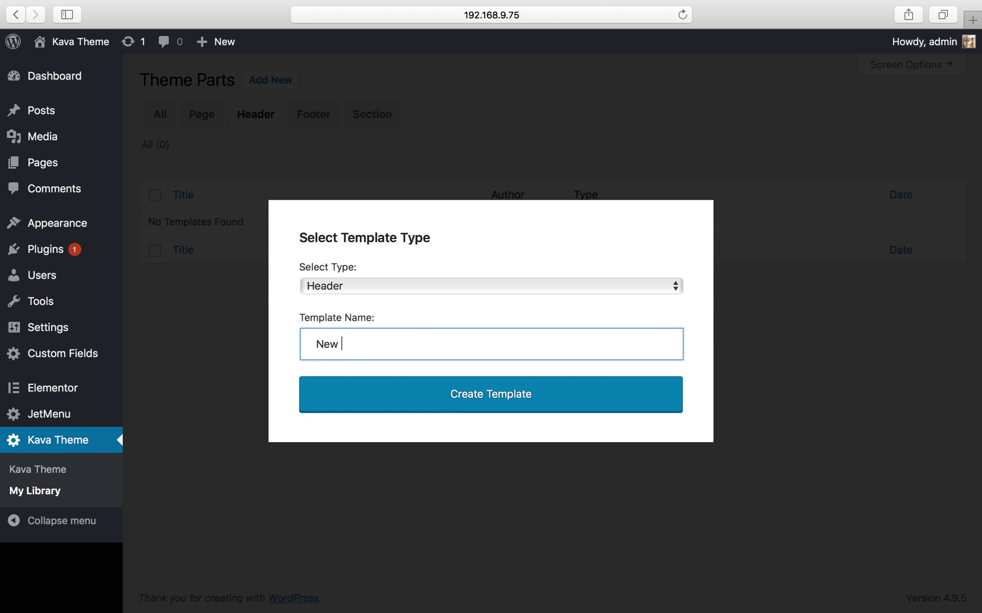
left_click(428, 401)
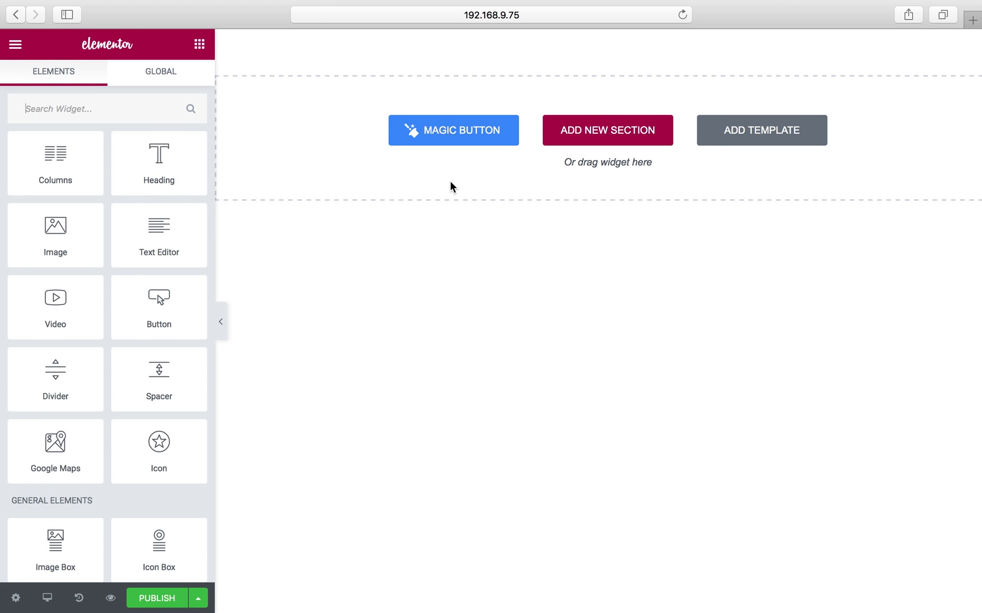
Step: Insert the pre-made Header #3 design from the Magic Button Headers library
left_click(448, 132)
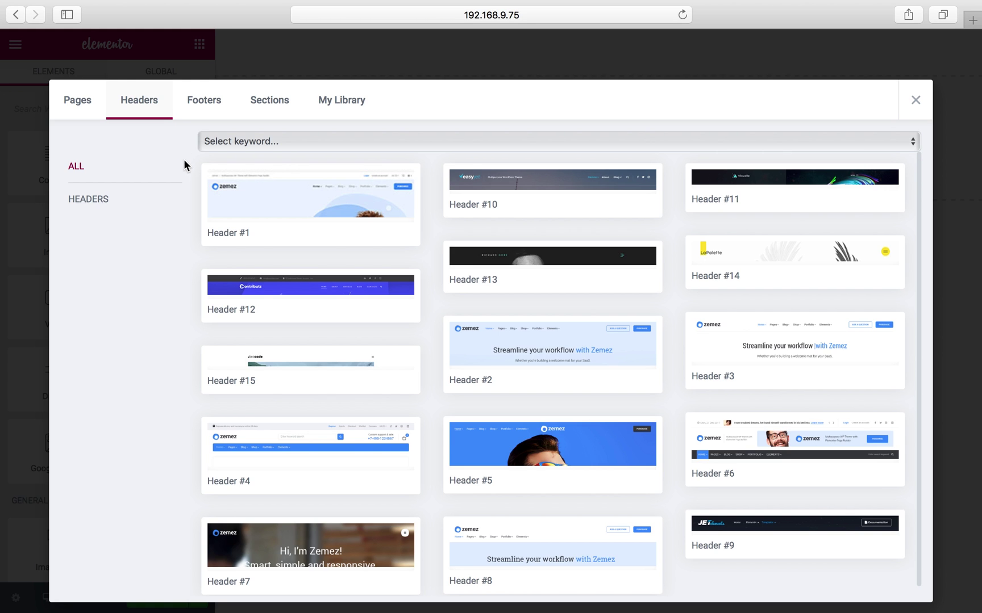
mouse_move(695, 385)
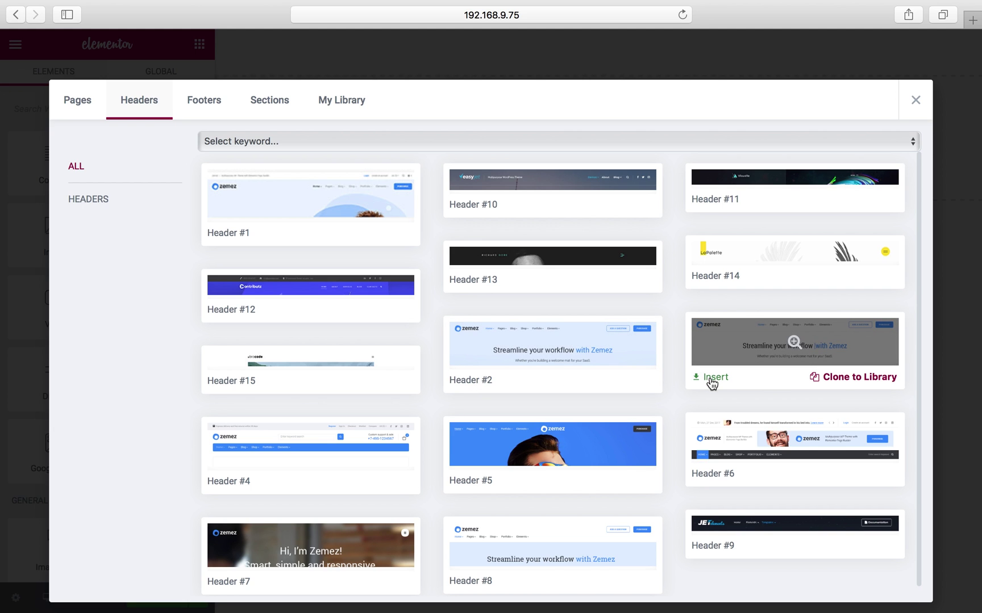
left_click(711, 382)
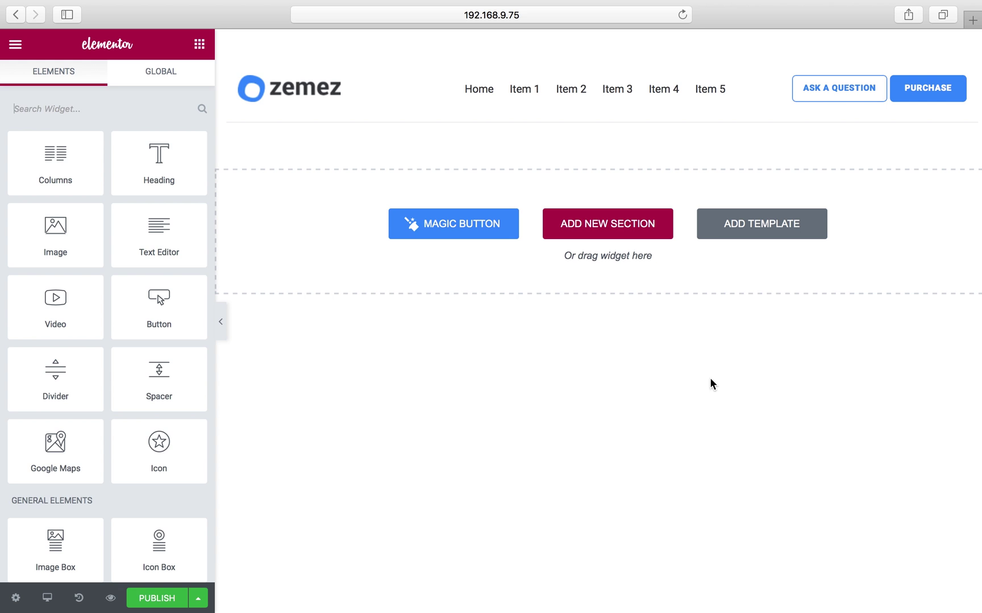
Step: In Header Settings conditions, set General to Singular and open the Singular options
left_click(16, 598)
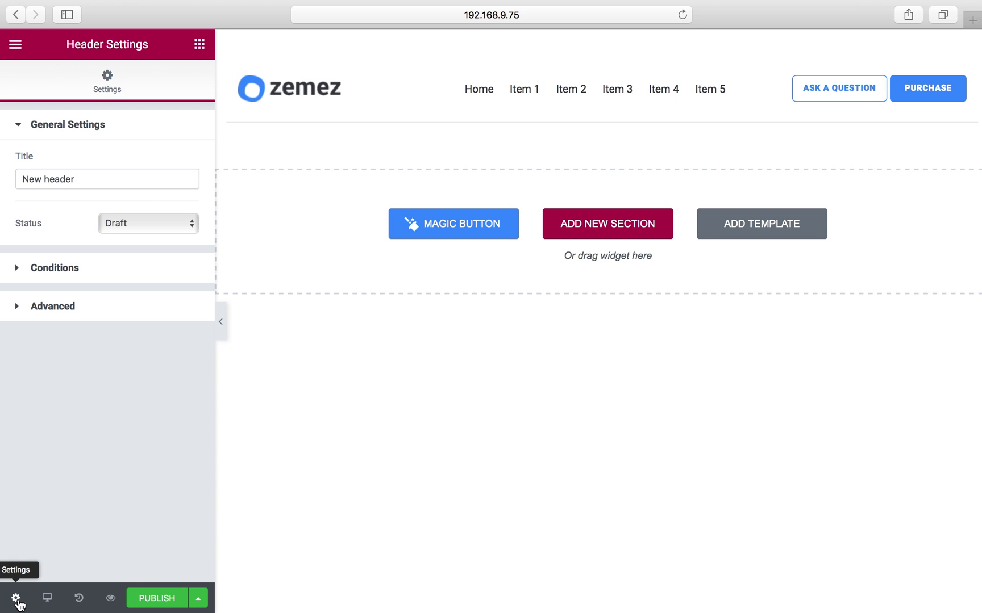
left_click(92, 277)
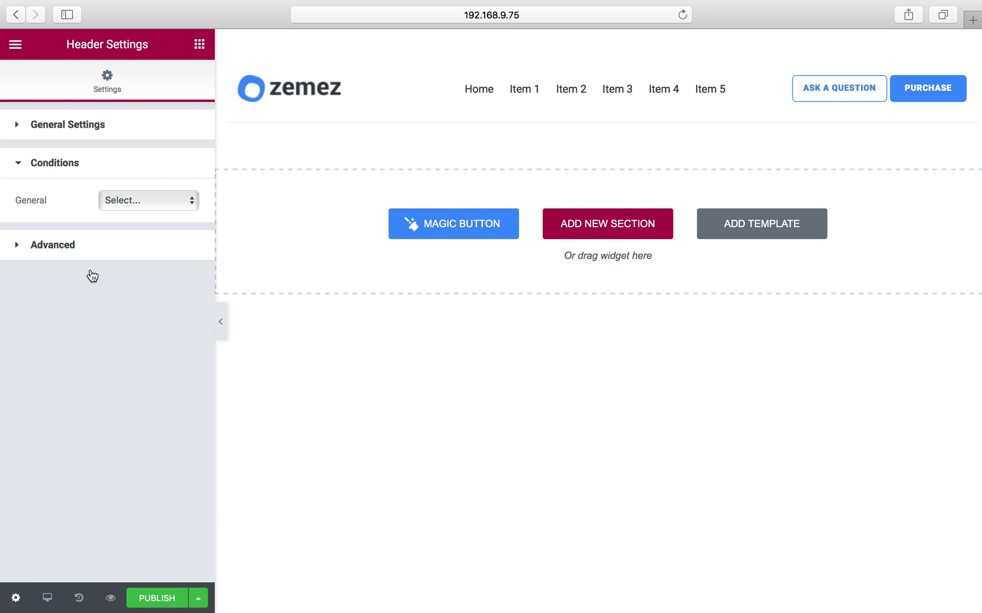
left_click(132, 201)
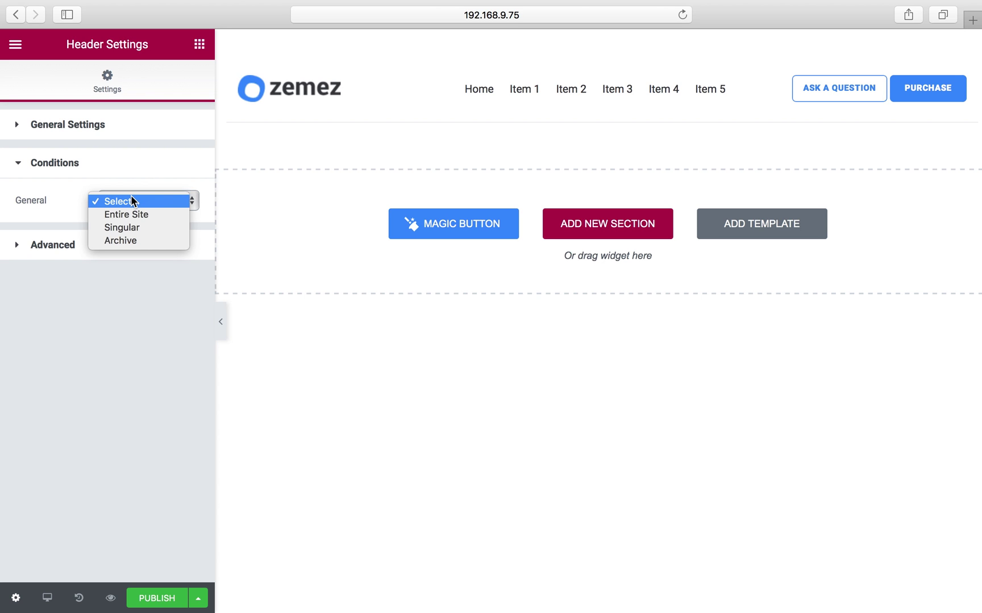
left_click(132, 227)
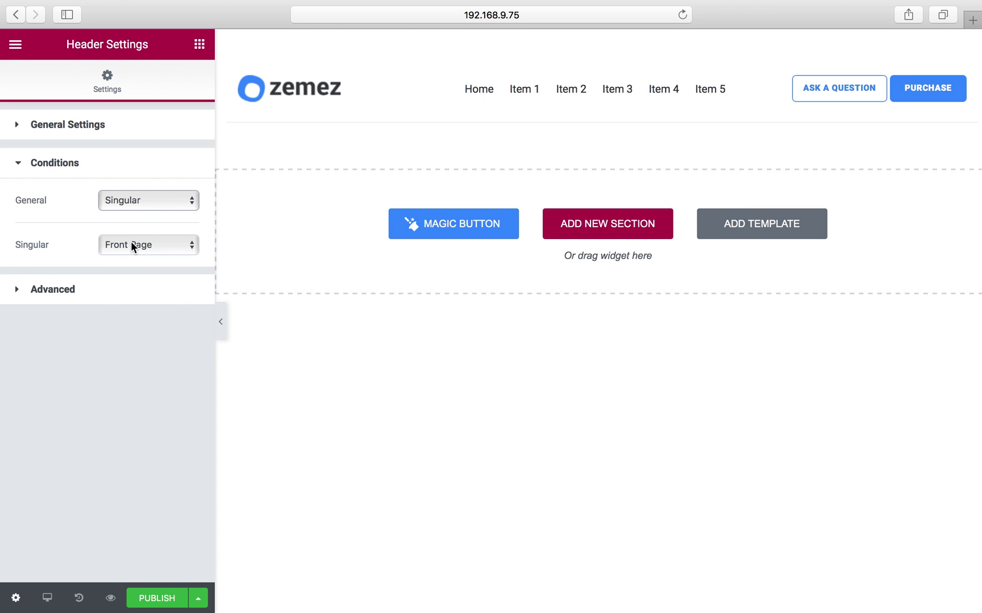
left_click(132, 245)
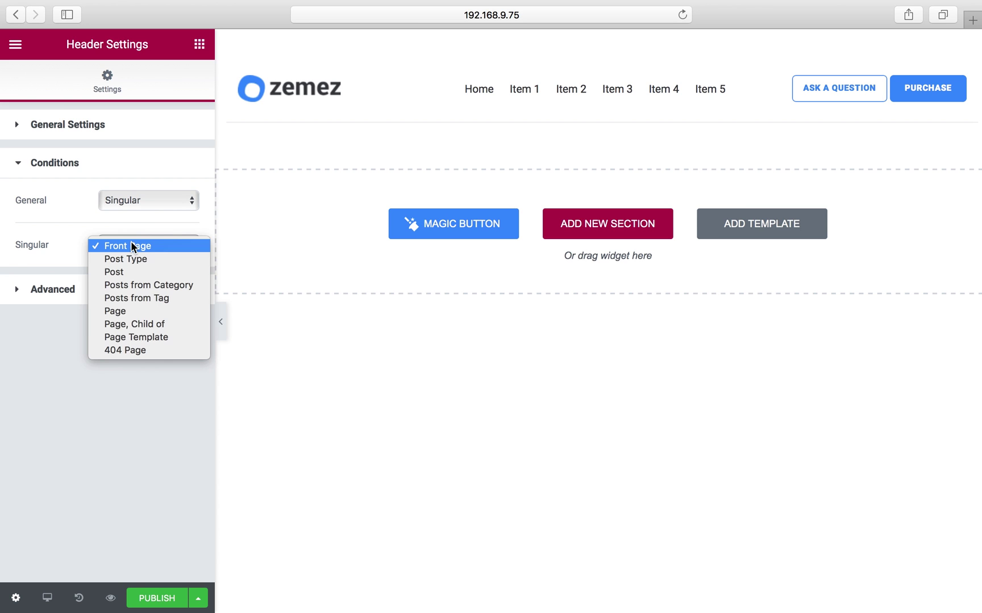
Step: Set the header's Singular display condition to Front Page
left_click(133, 338)
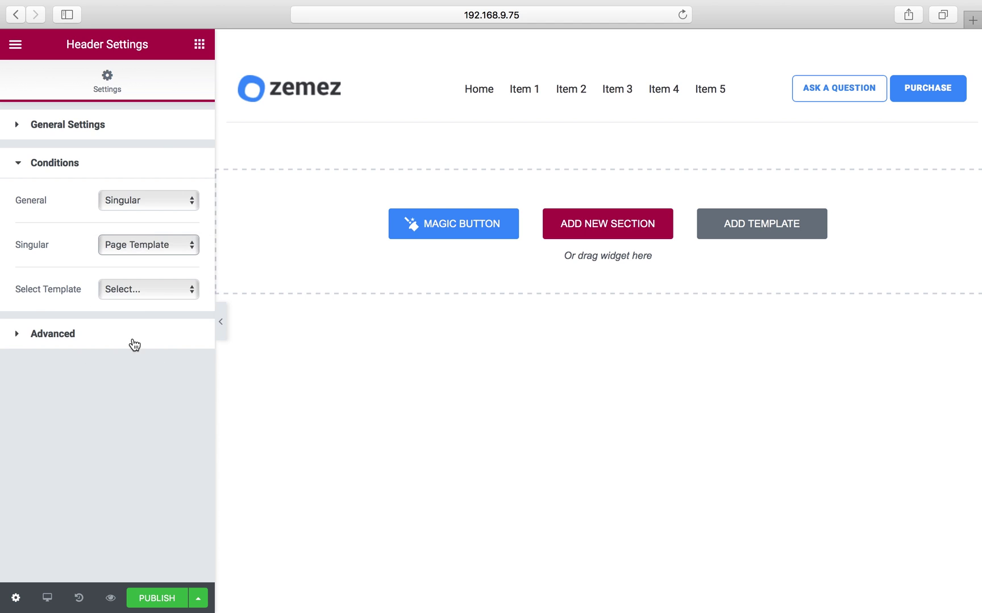
left_click(144, 290)
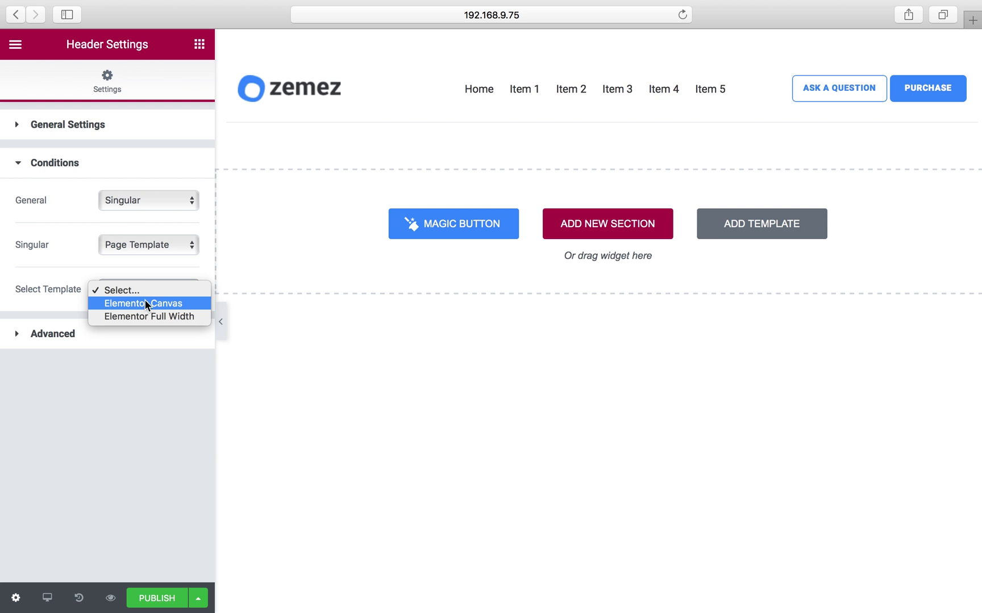
left_click(139, 245)
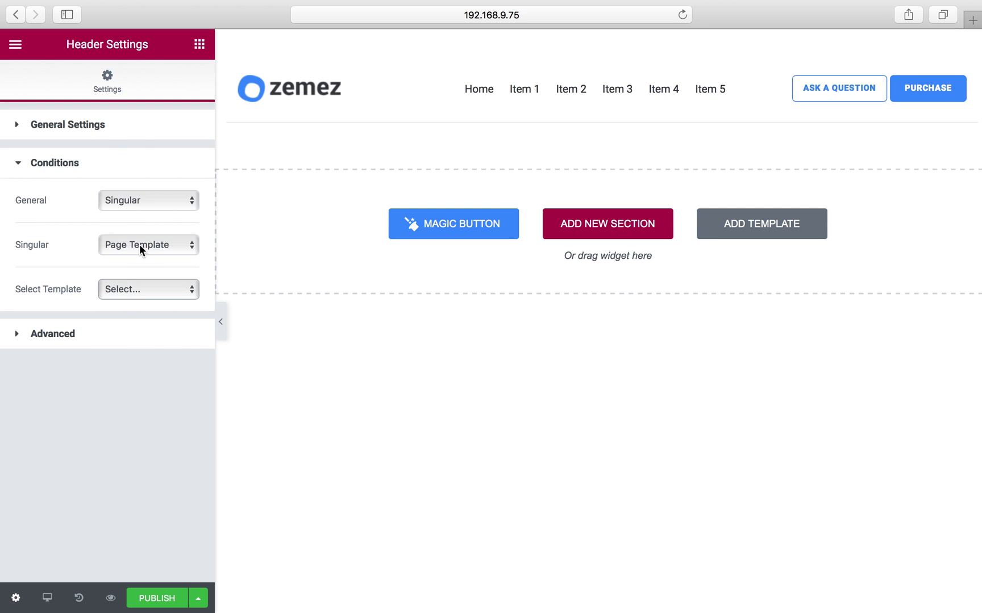
left_click(139, 245)
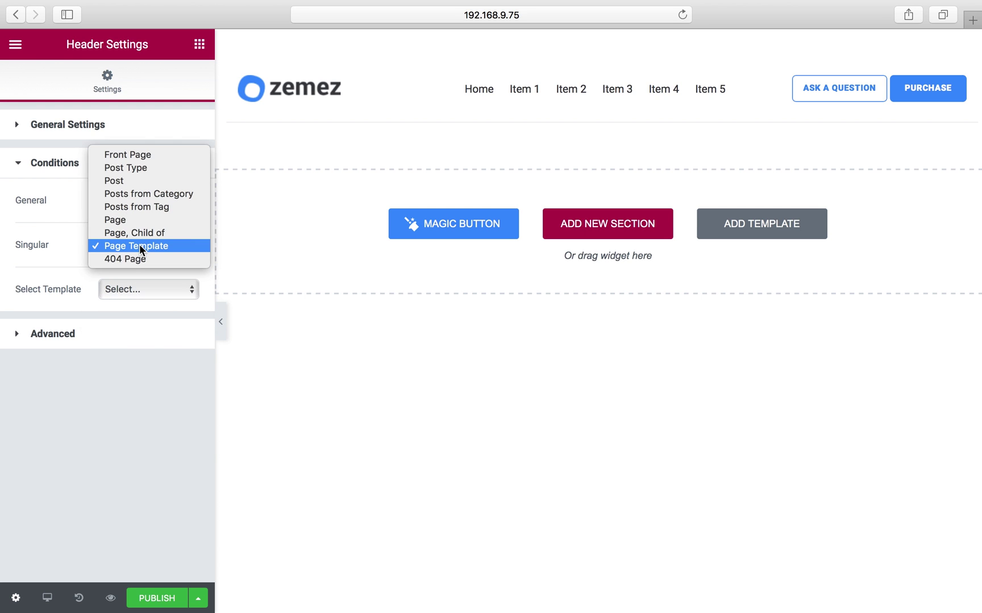
left_click(126, 154)
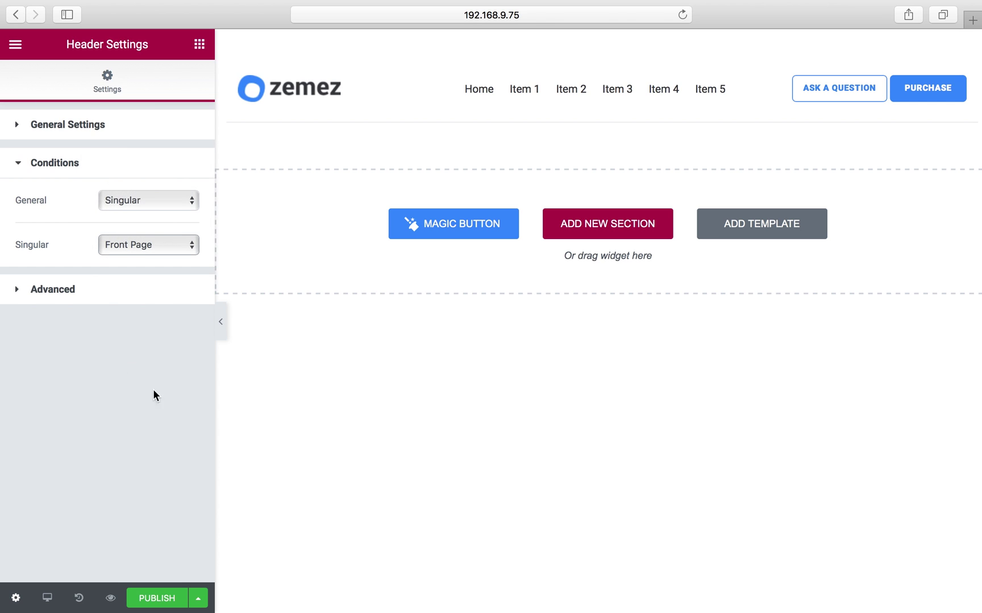
Step: Publish the header and exit Elementor to the WordPress dashboard
left_click(163, 597)
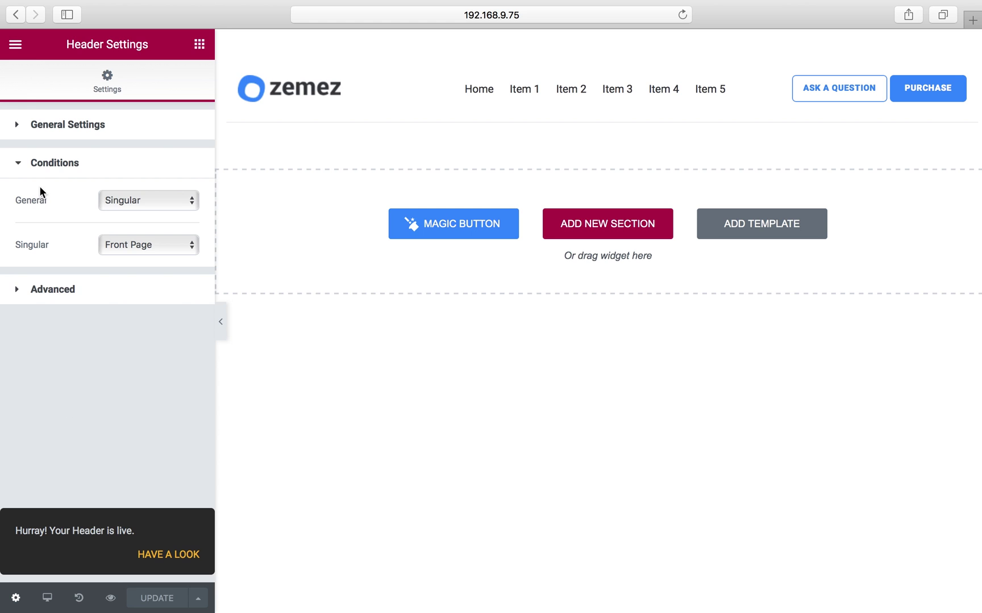
left_click(15, 45)
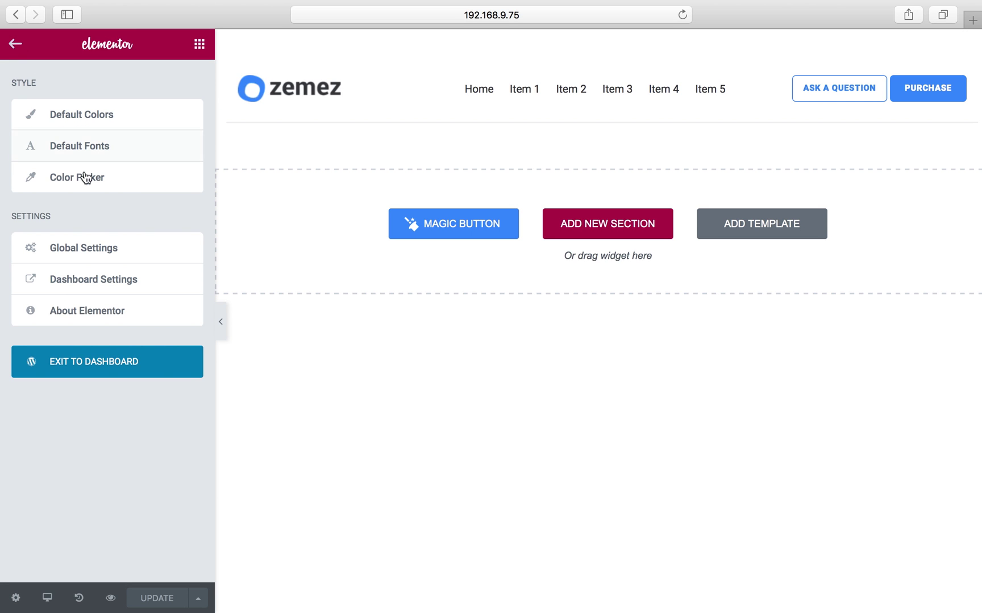
left_click(105, 359)
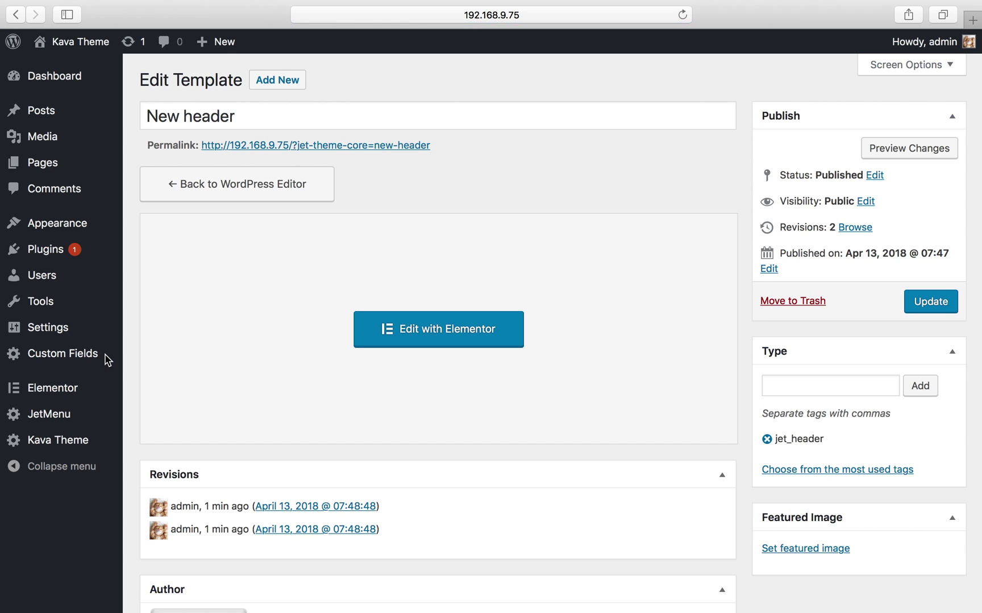
Step: Open My Library from the Kava Theme menu and filter to Footer templates
mouse_move(84, 446)
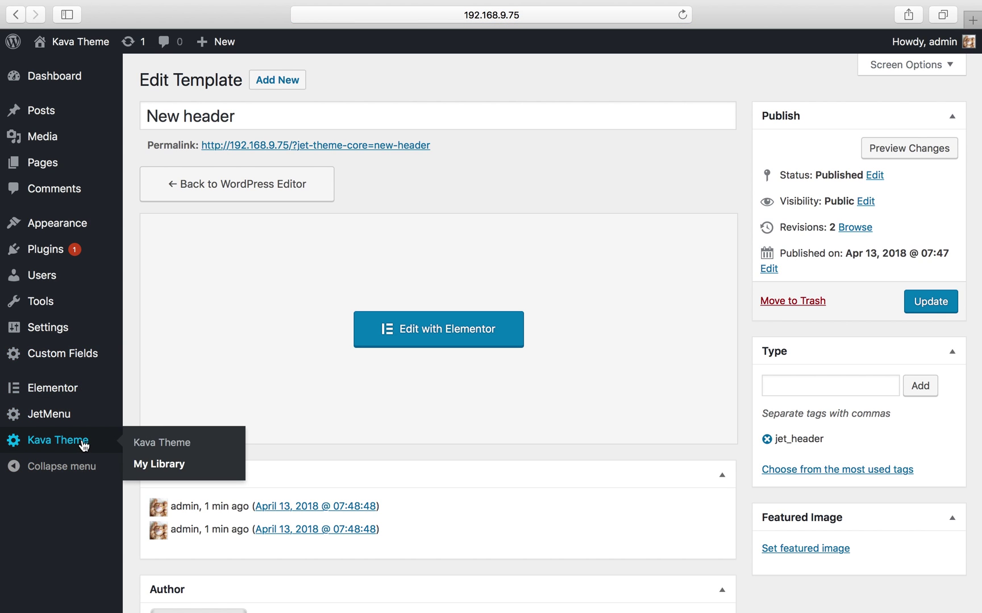
left_click(160, 470)
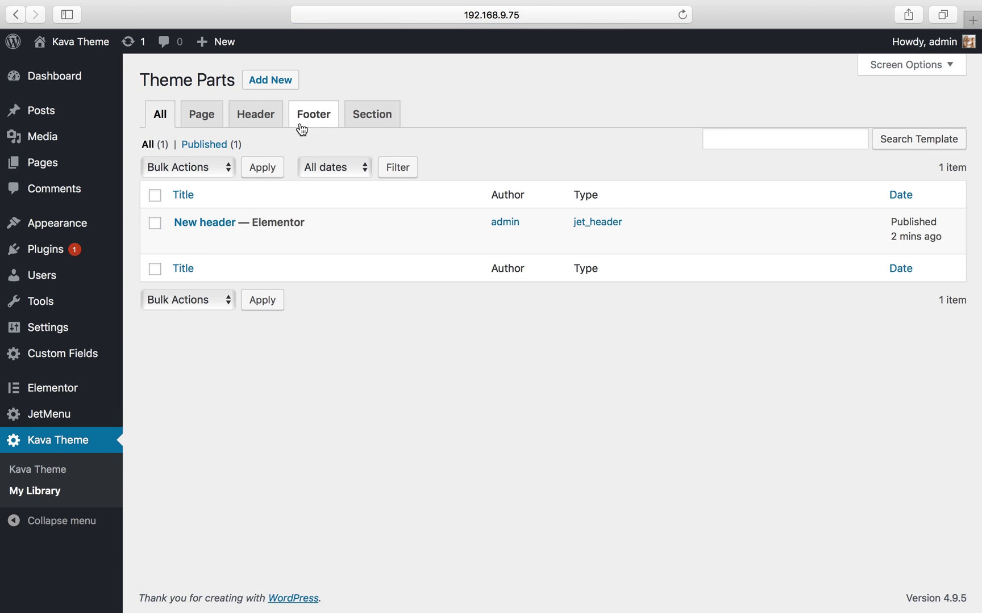
left_click(302, 116)
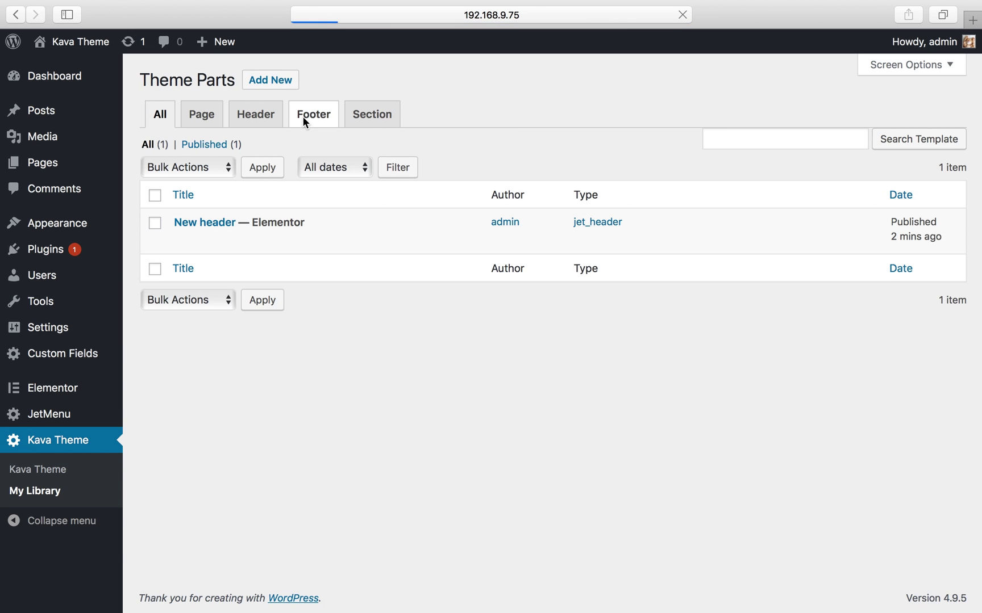
Step: Create a Footer-type template named 'New footer' and open it in Elementor
left_click(272, 86)
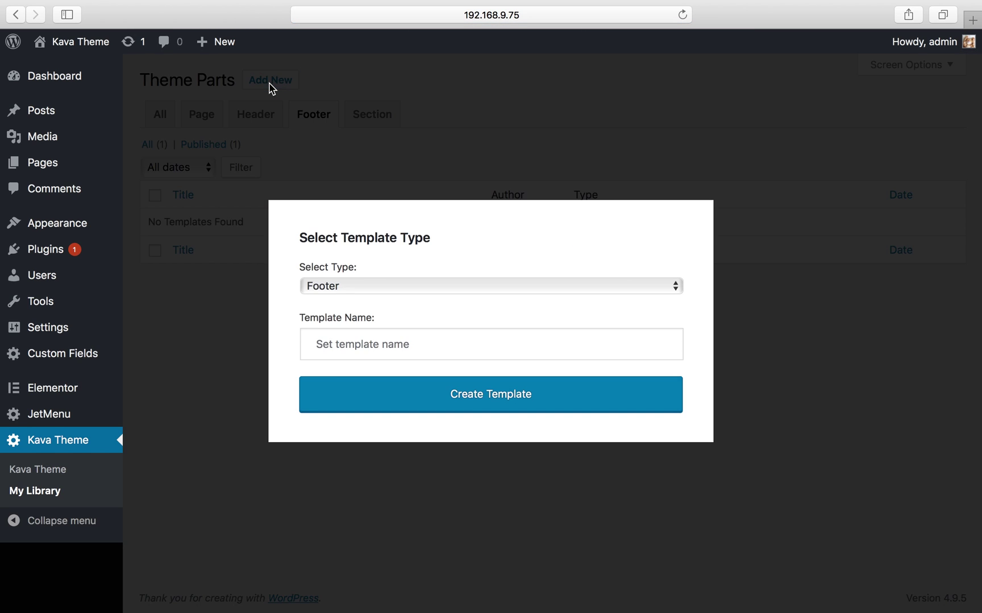
left_click(356, 288)
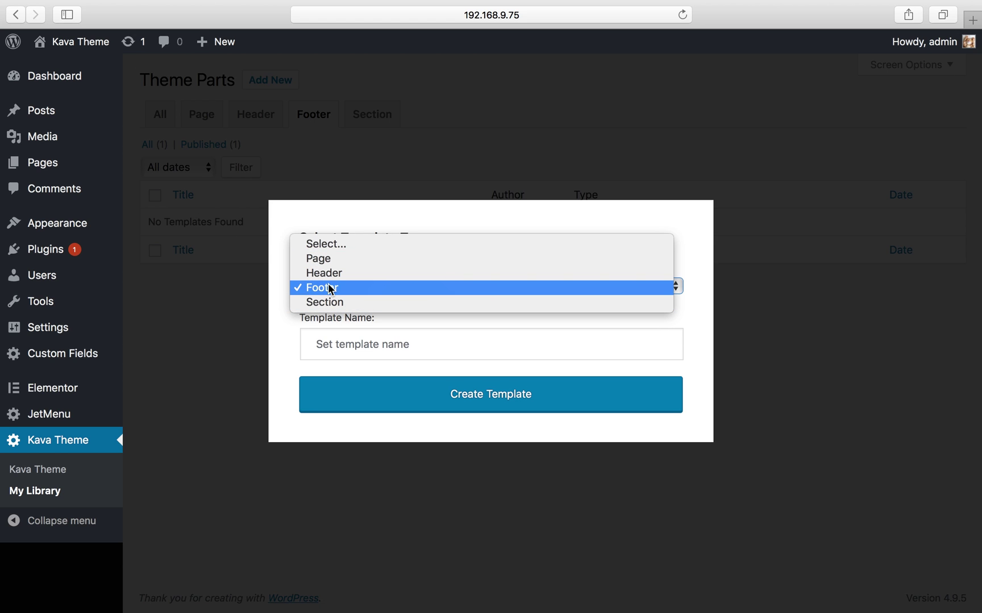
left_click(331, 288)
left_click(341, 344)
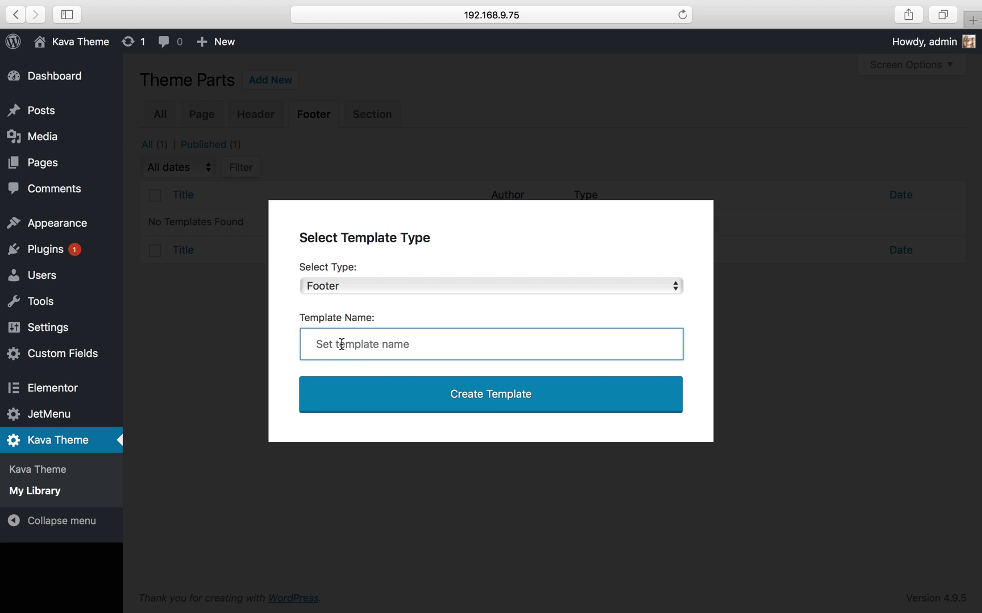
type("New foo")
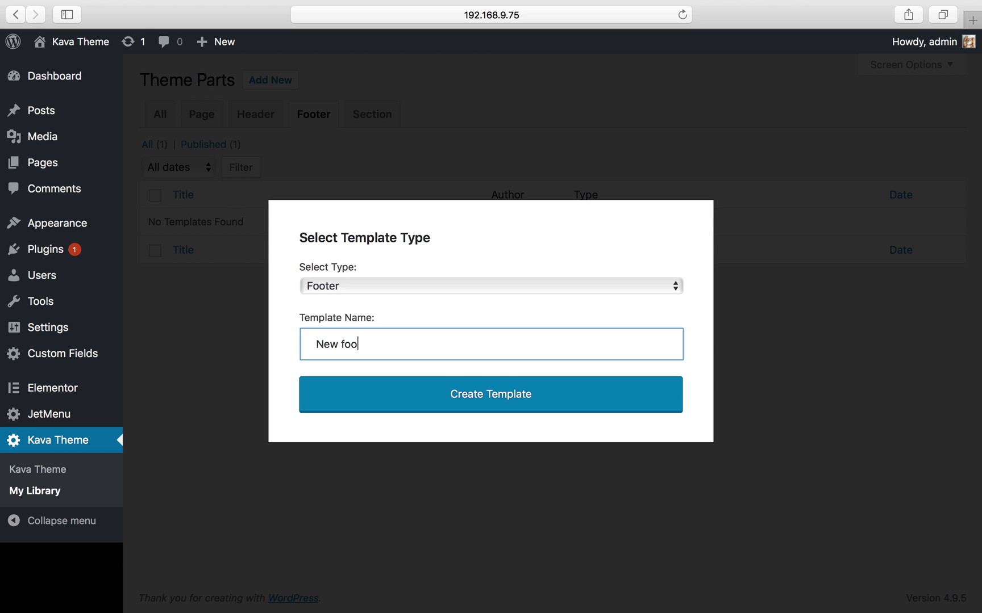
type("ter")
left_click(405, 401)
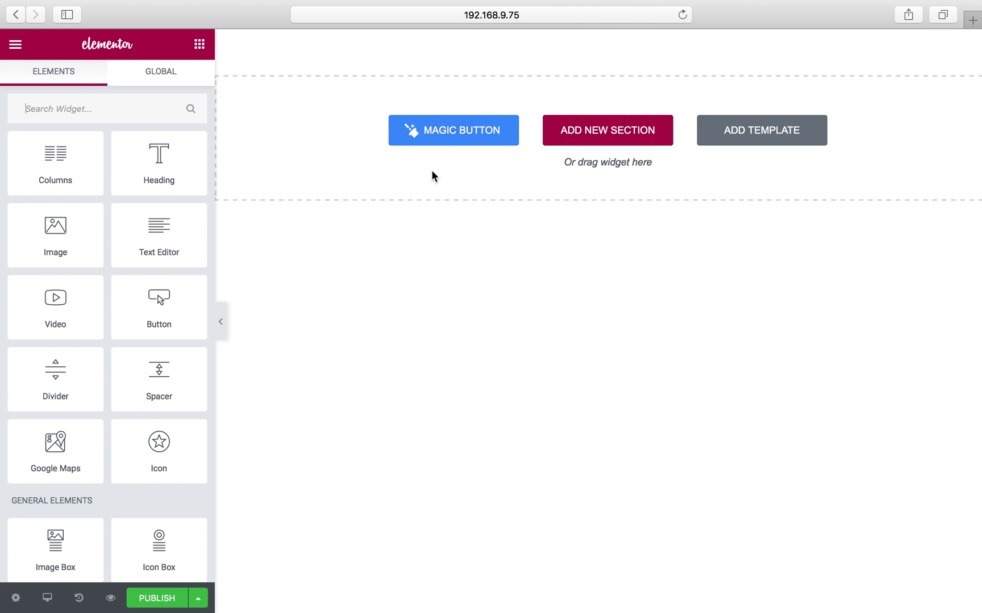
Step: Insert the pre-made Footer #1 design from the Magic Button Footers library
left_click(434, 140)
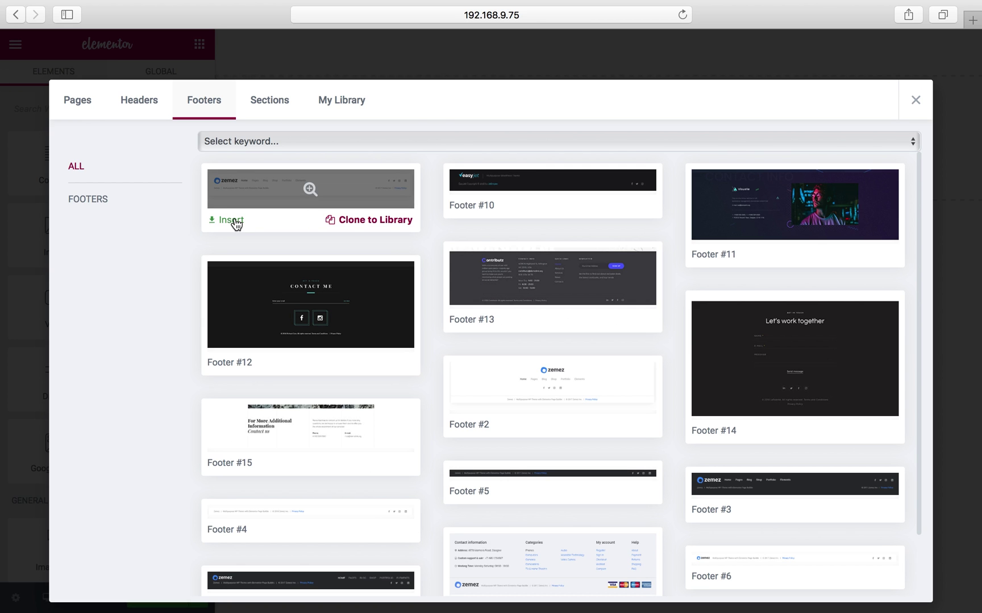
left_click(236, 226)
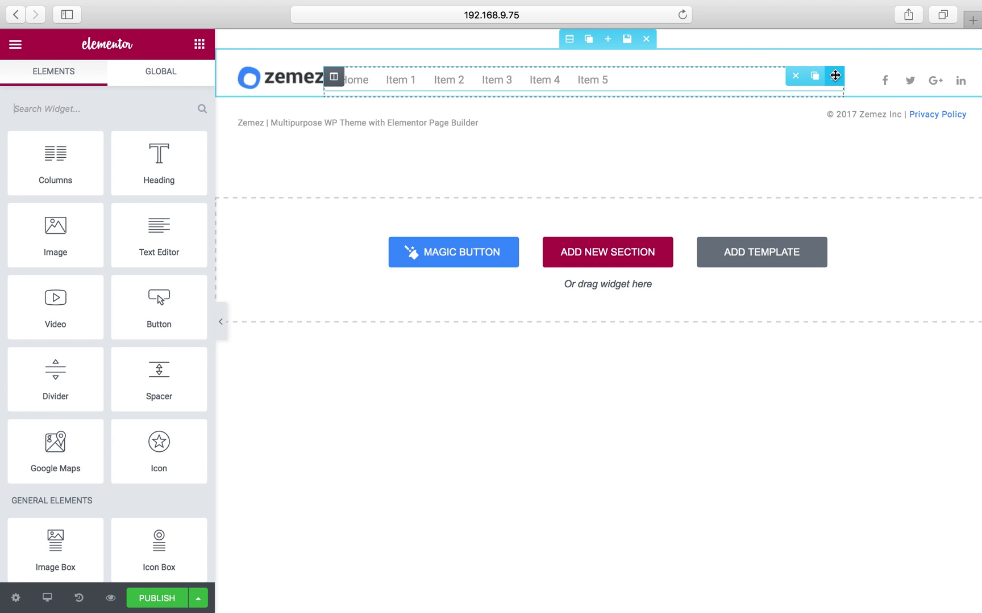
Step: Set the footer Nav Menu's top-level item text color to blue #398ffc
left_click(834, 75)
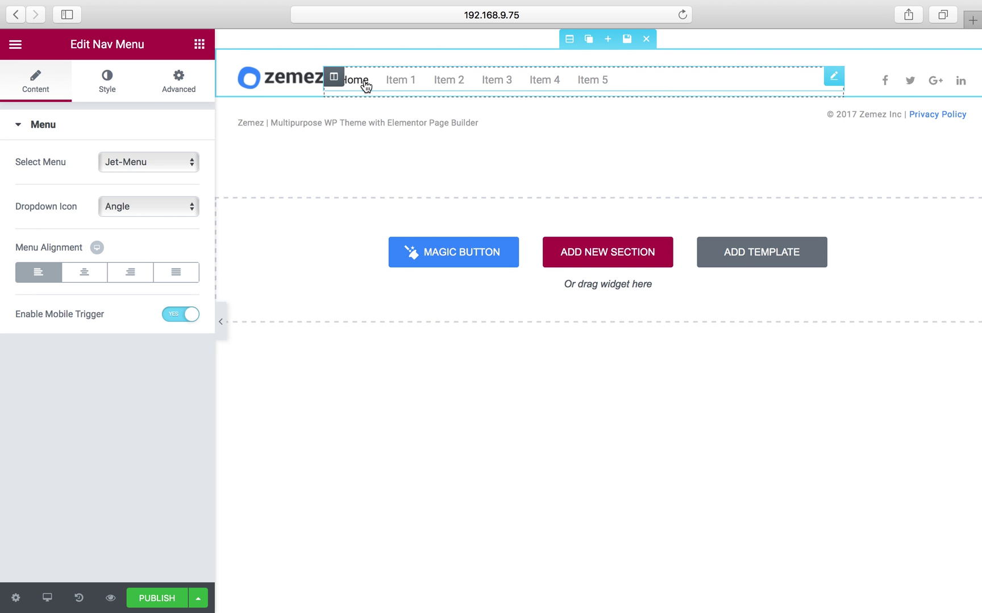
left_click(111, 94)
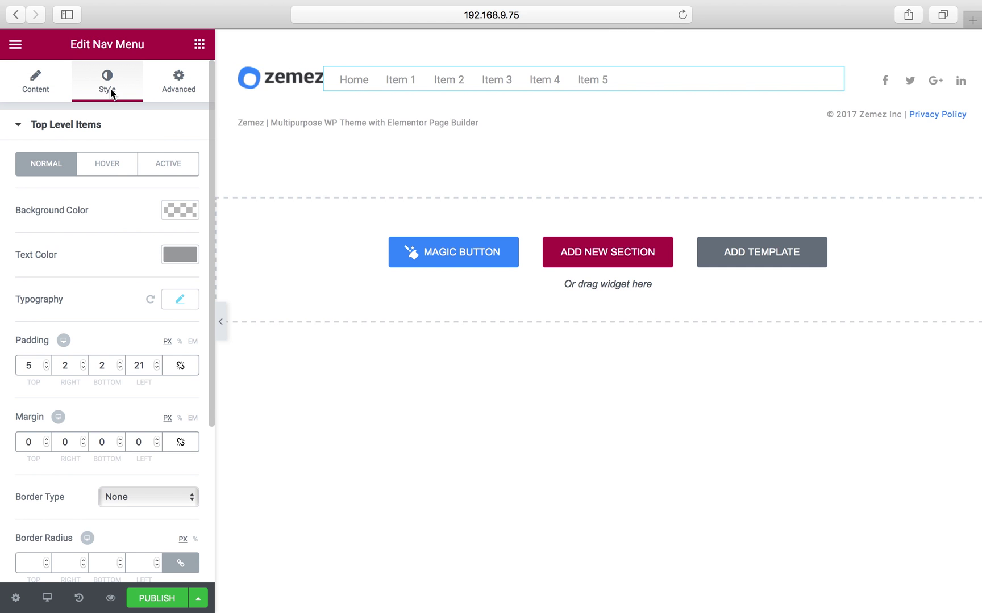
left_click(179, 257)
left_click(81, 254)
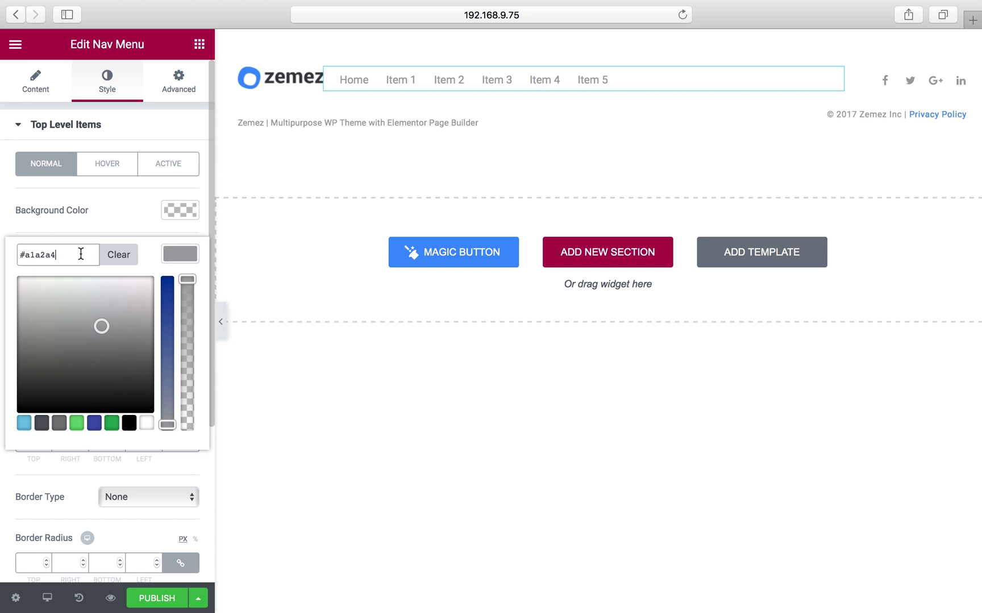
triple_click(81, 254)
key("super+v")
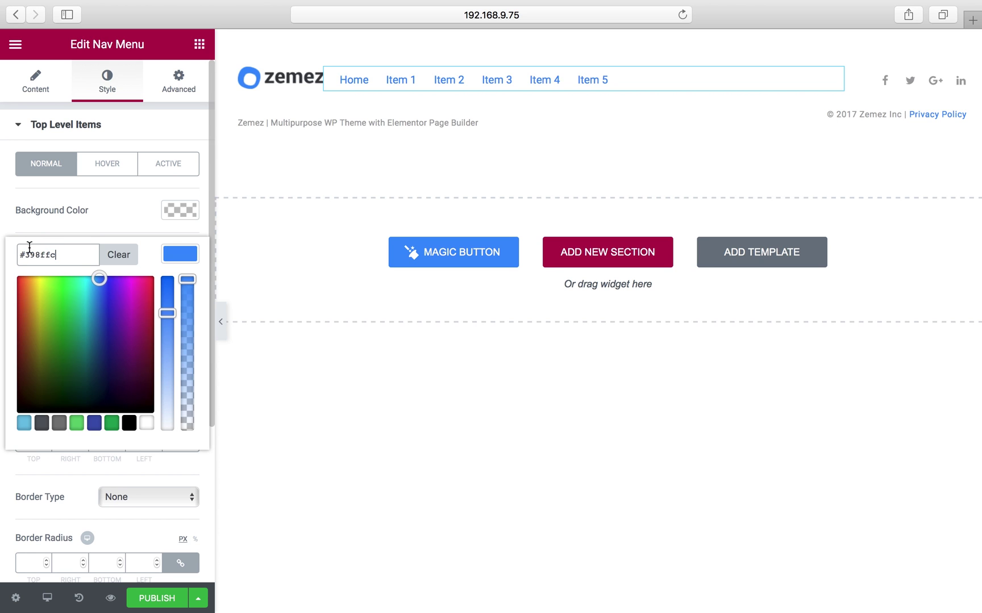
left_click(173, 255)
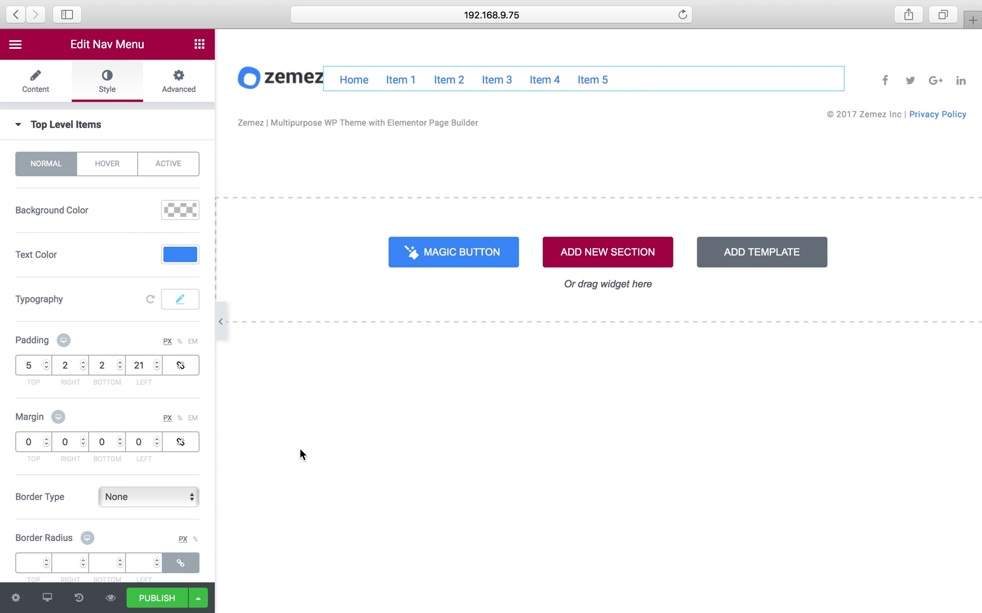
Step: Set the footer's General display condition to Entire Site and publish it
left_click(16, 599)
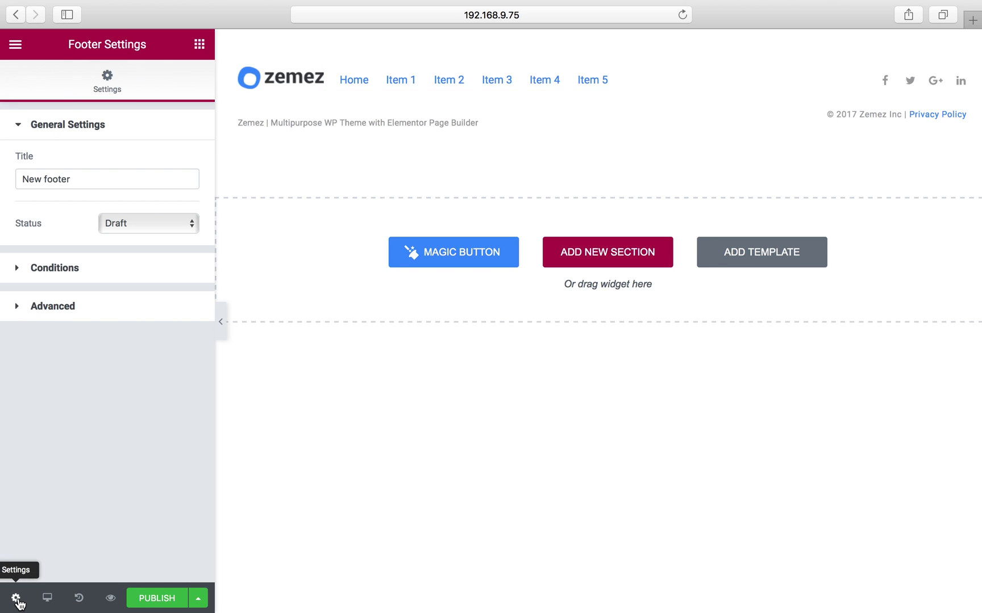
left_click(105, 276)
left_click(128, 201)
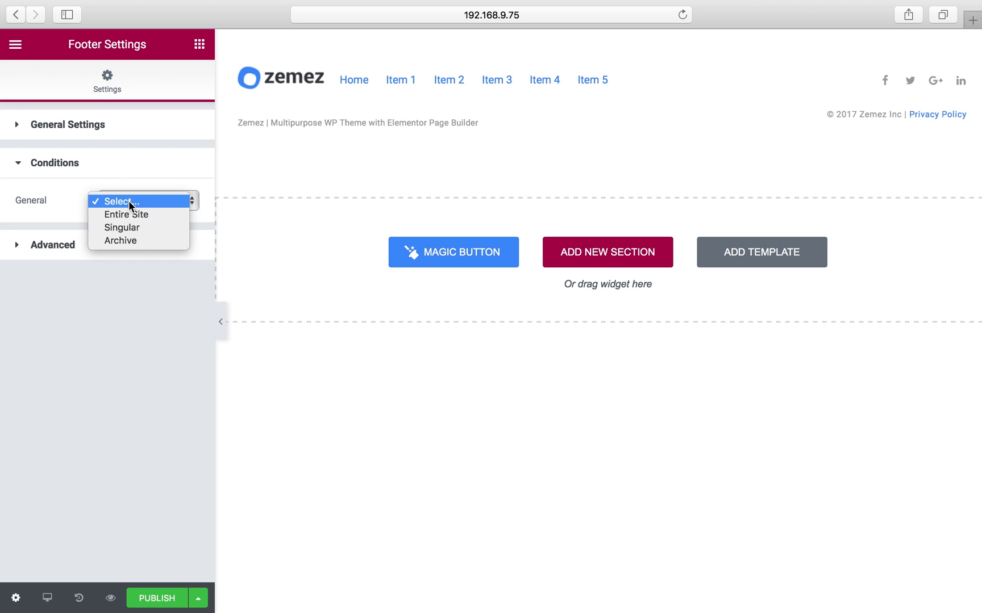
left_click(128, 214)
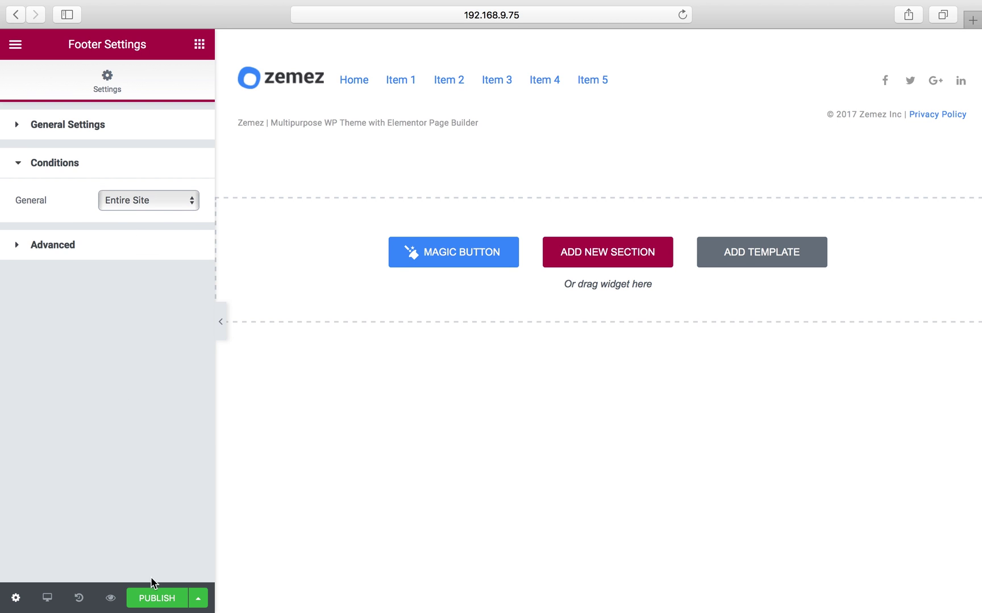
left_click(155, 599)
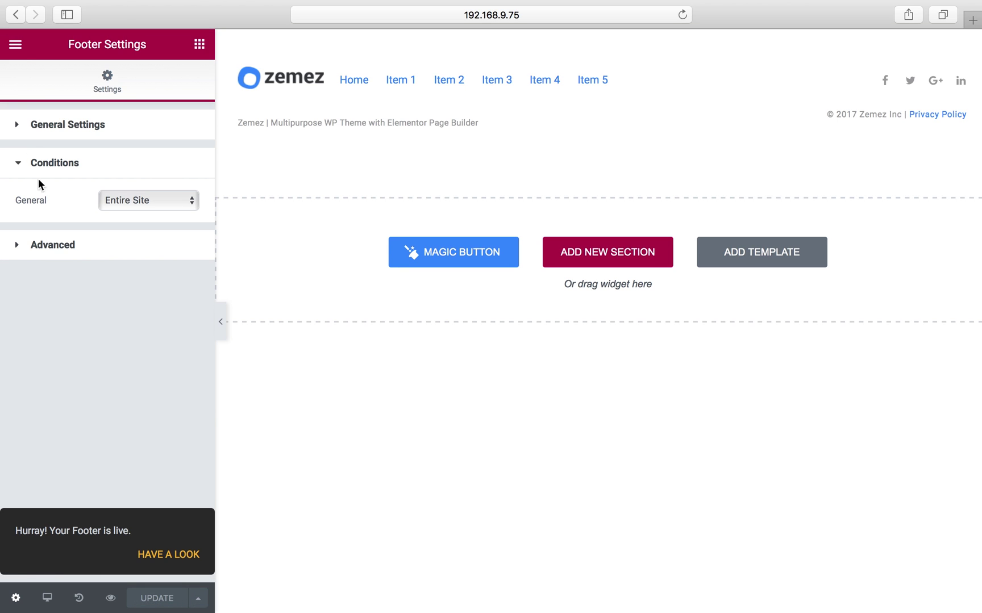
left_click(14, 44)
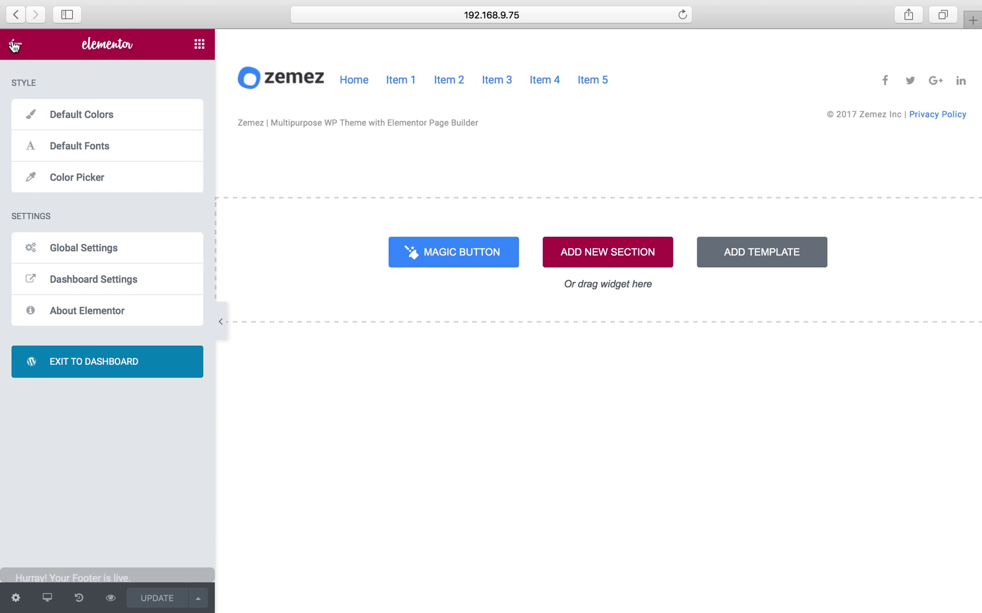
Step: Exit to the dashboard, visit the live site, and scroll down to check the blue-linked zemez footer
left_click(82, 362)
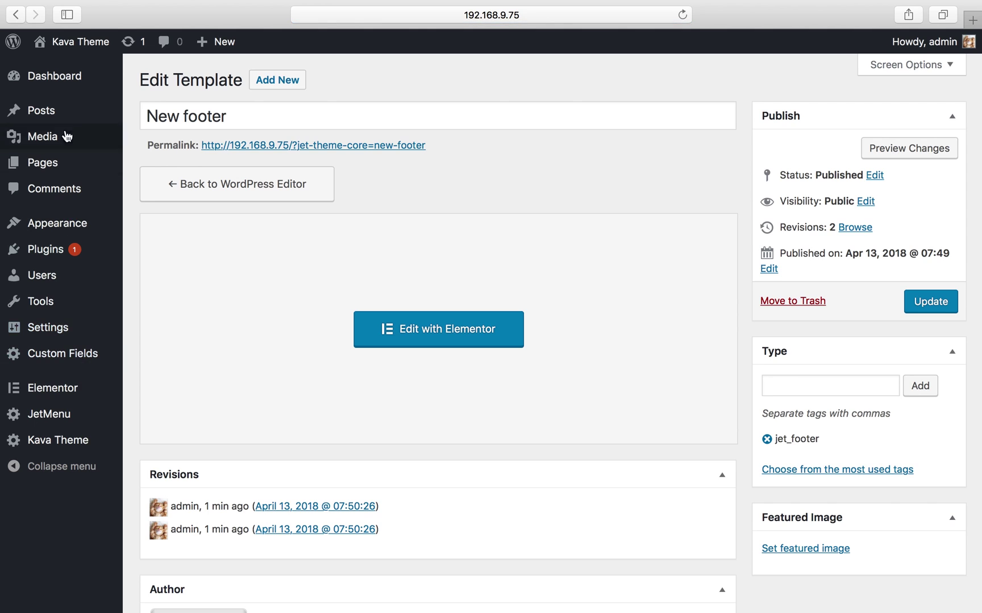
mouse_move(70, 60)
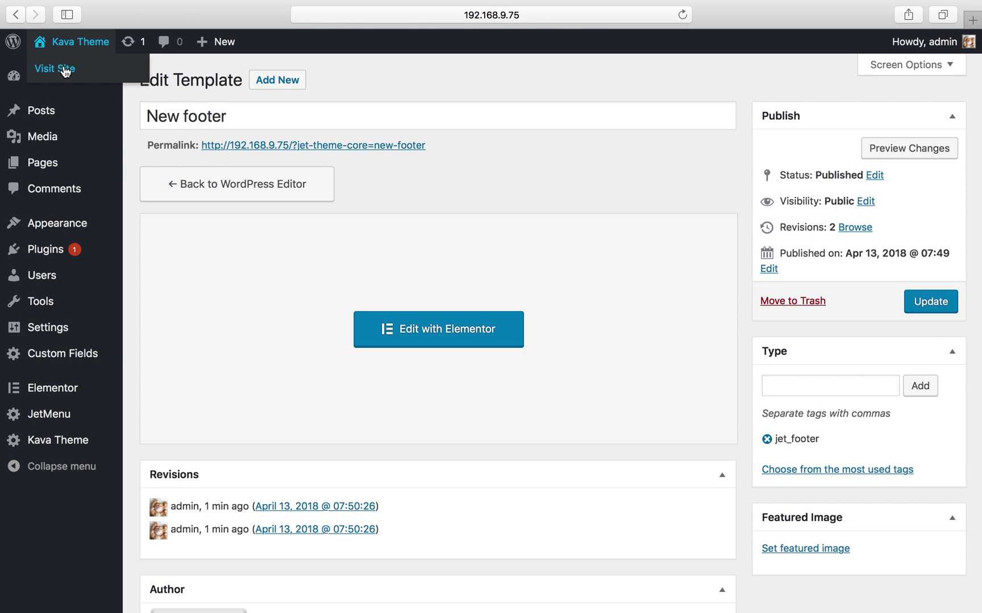
left_click(65, 69)
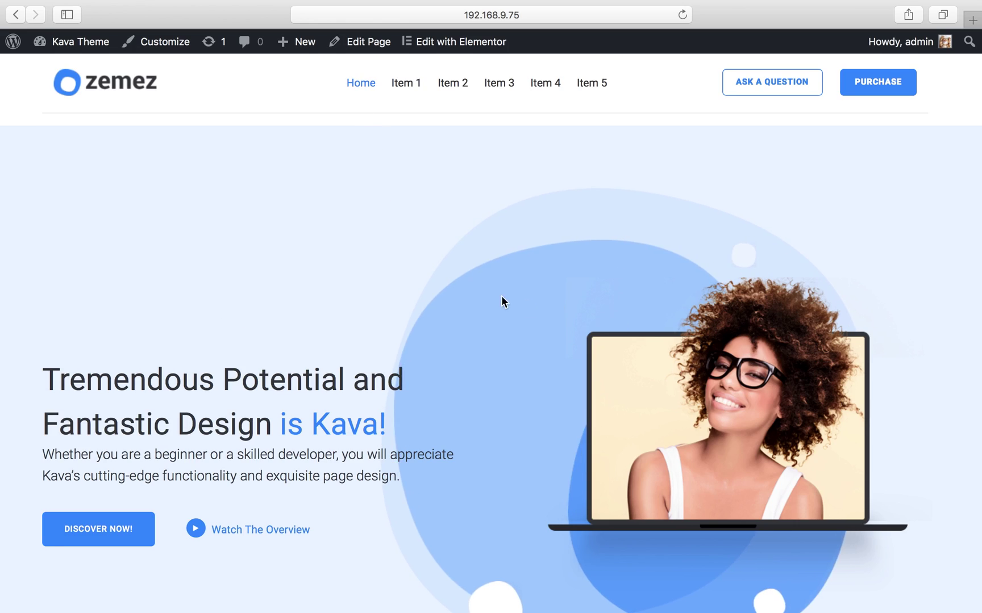
scroll(396, 292, "down", 15)
scroll(395, 291, "down", 15)
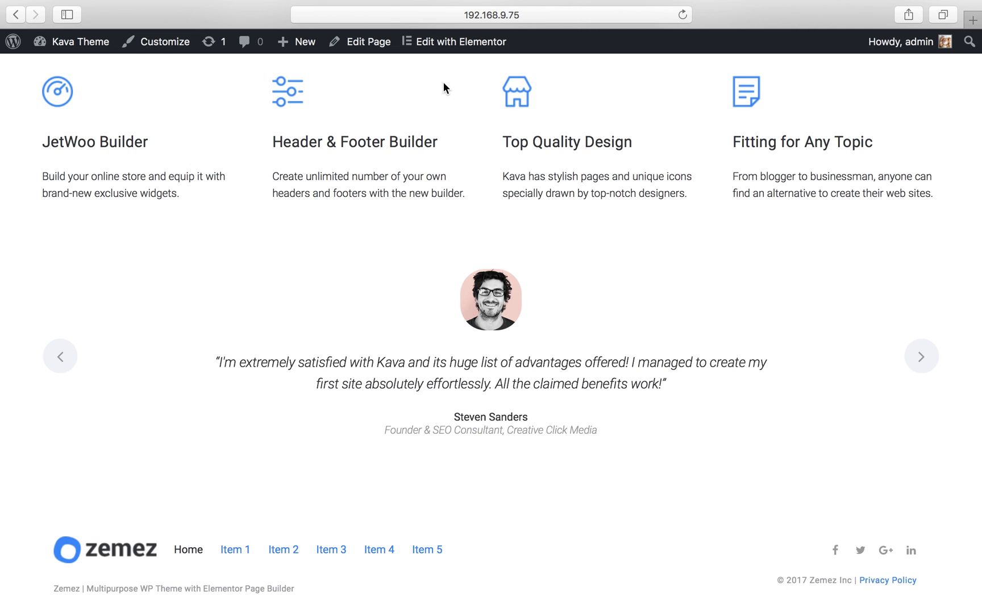
mouse_move(455, 51)
scroll(393, 253, "up", 20)
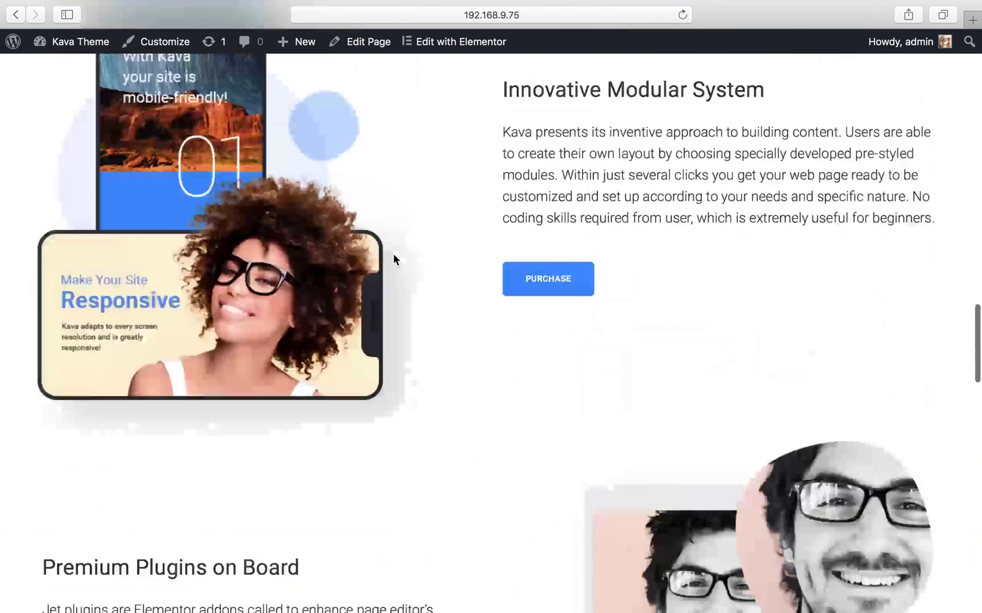